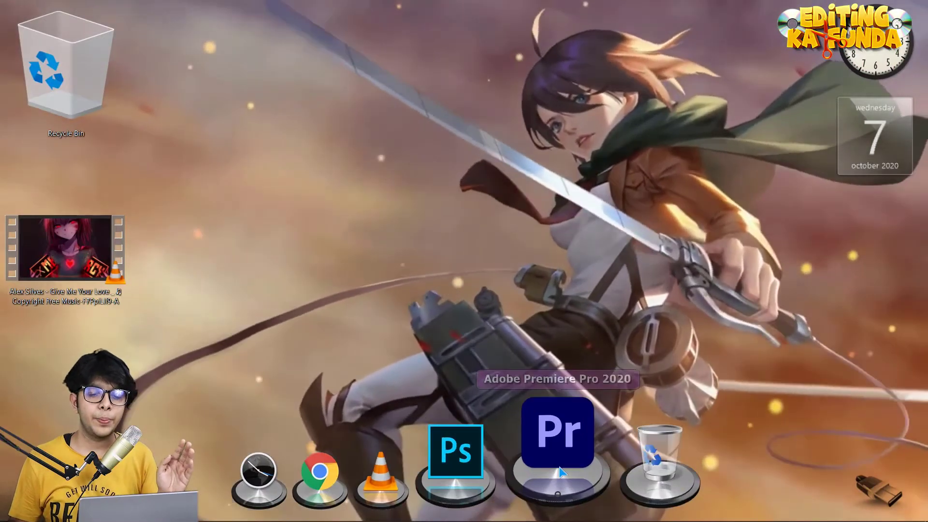
Import the copyright-free music video file from the Desktop into the Demo project
left_click(558, 464)
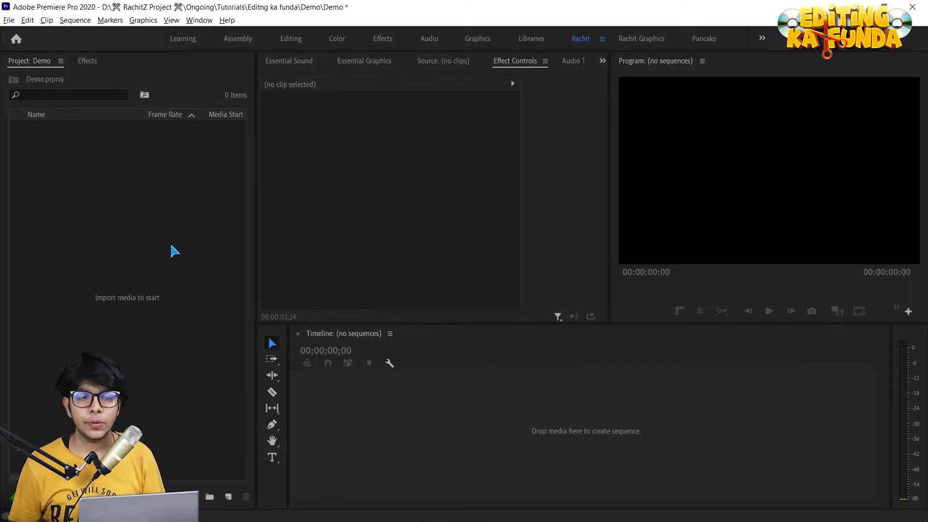
double_click(173, 250)
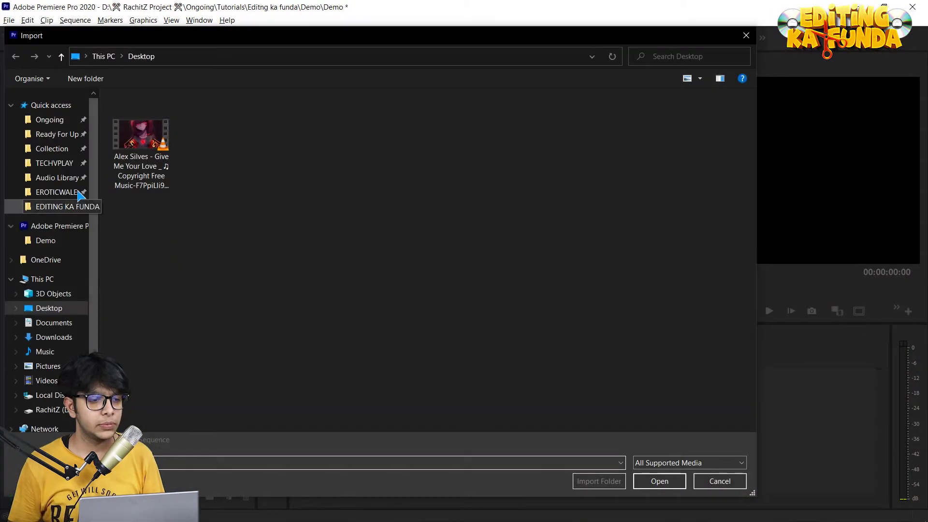
left_click(128, 166)
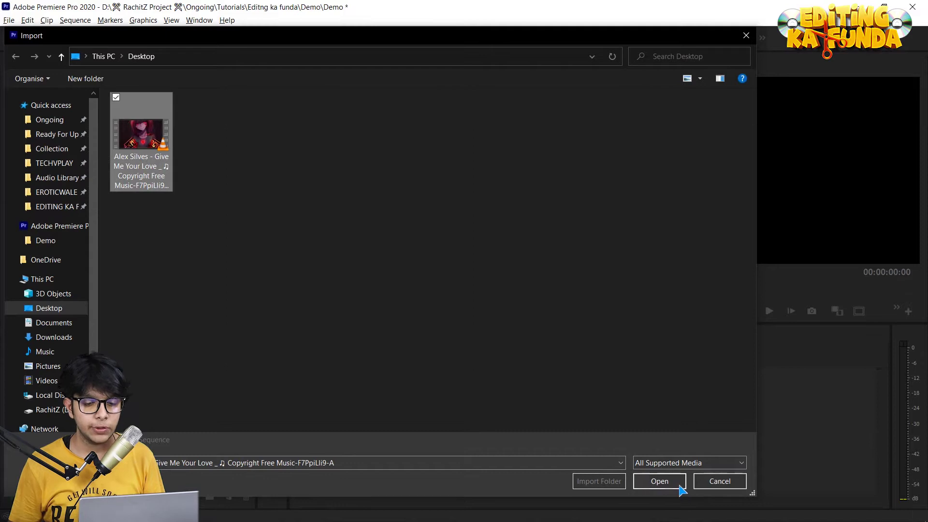
left_click(680, 486)
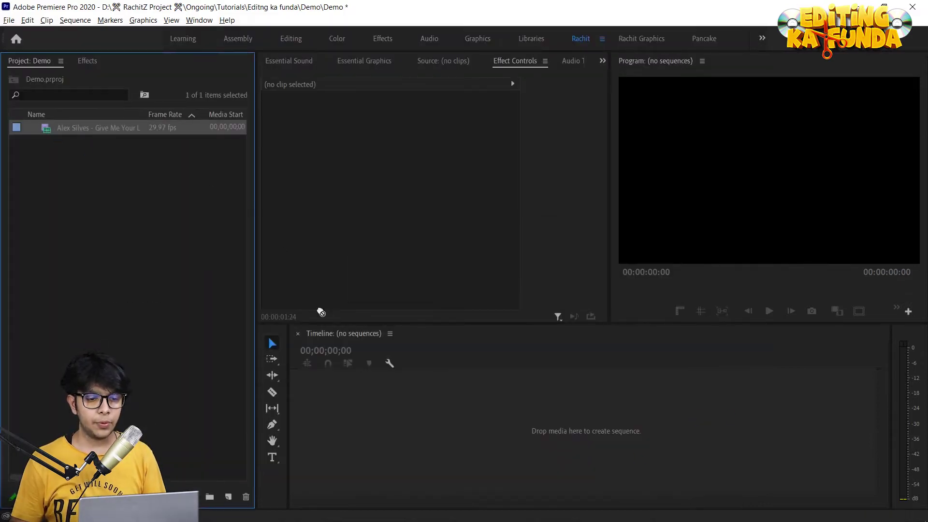
Create a sequence from the music video clip and scrub toward its later part
left_click_drag(405, 437, 407, 439)
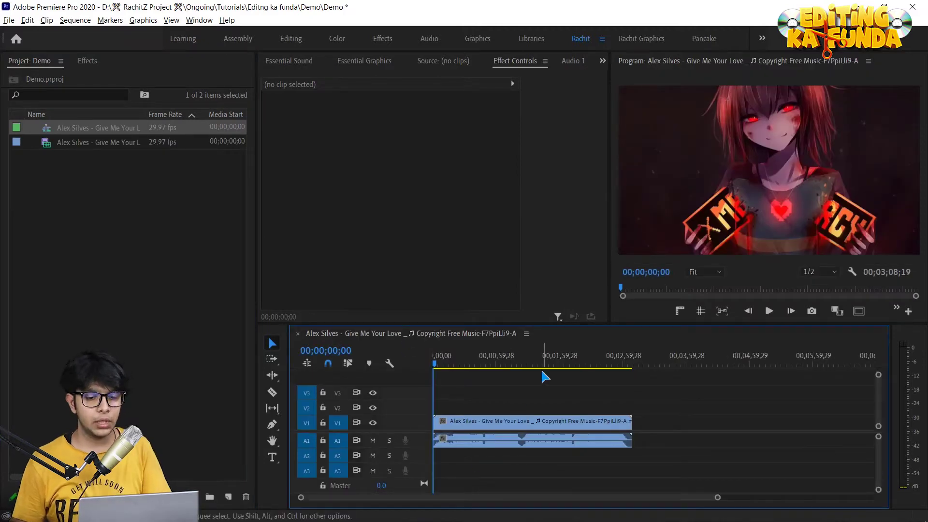
left_click_drag(454, 365, 601, 361)
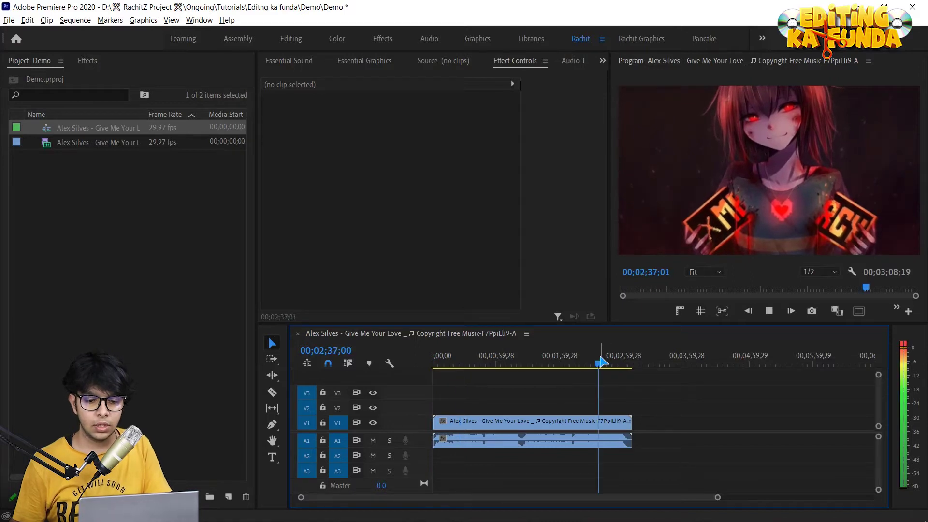
scroll(620, 469, "up", 2)
scroll(620, 469, "up", 2)
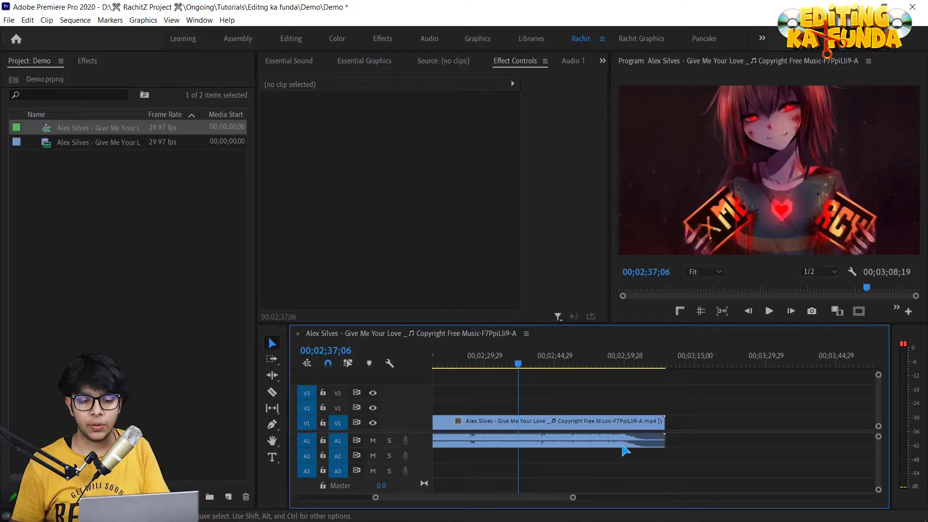
scroll(662, 446, "up", 2)
Play the clip's ending, then split the clip at 00;01;49;12
left_click(673, 362)
key("space")
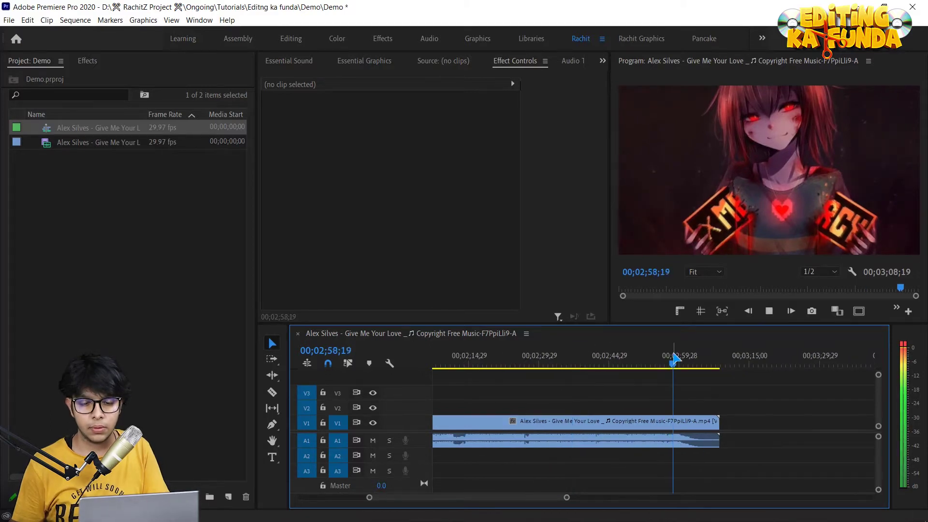
scroll(677, 413, "up", 1)
key("space")
scroll(676, 431, "down", 1)
scroll(690, 380, "up", 2)
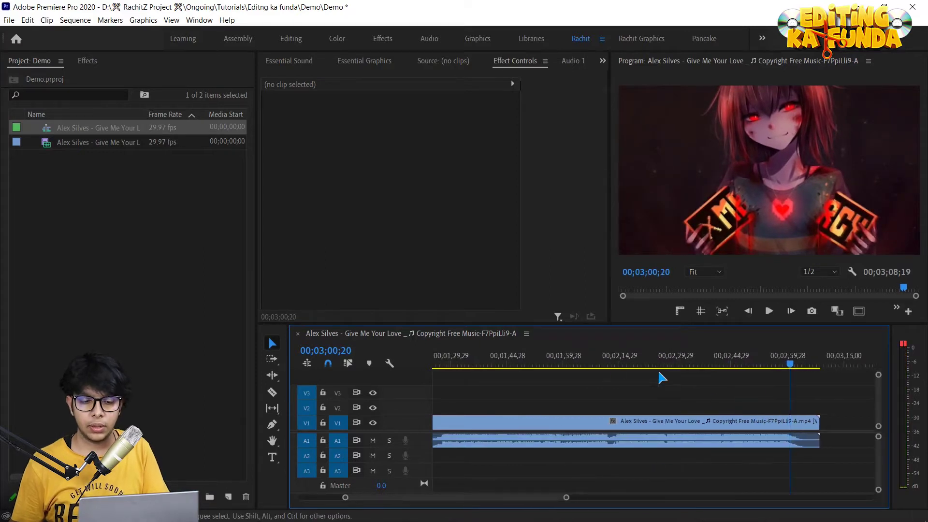
left_click(524, 360)
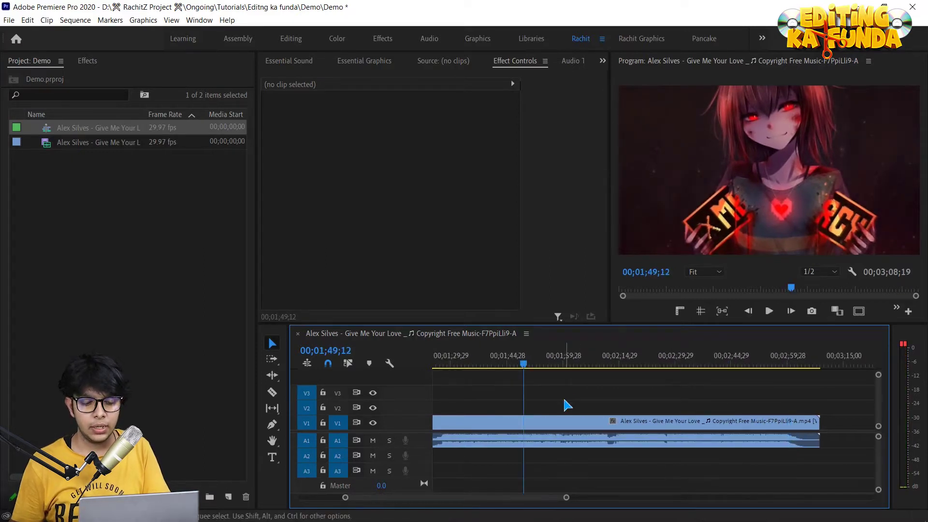
key("ctrl+k")
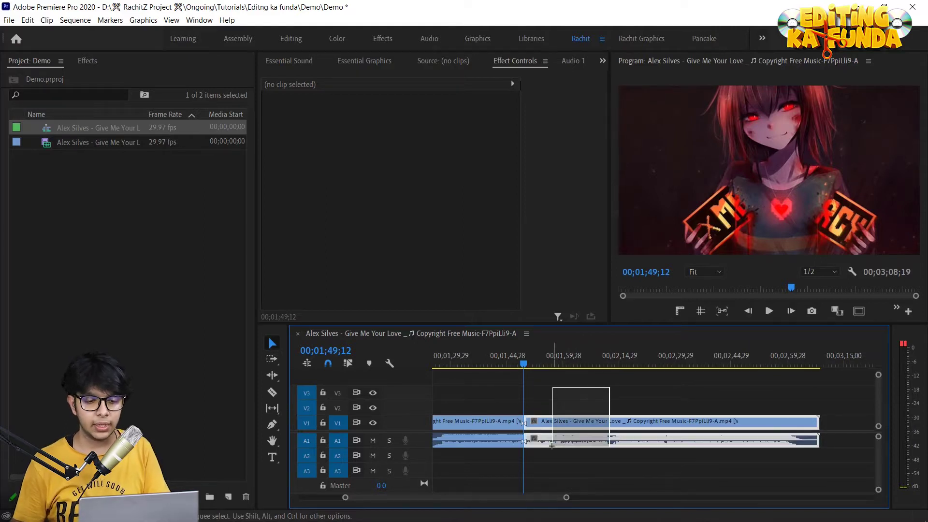
Delete everything after 00;01;49;12 and play back the sequence's new ending
left_click_drag(592, 408, 552, 445)
key("Delete")
key("equal")
key("equal")
key("equal")
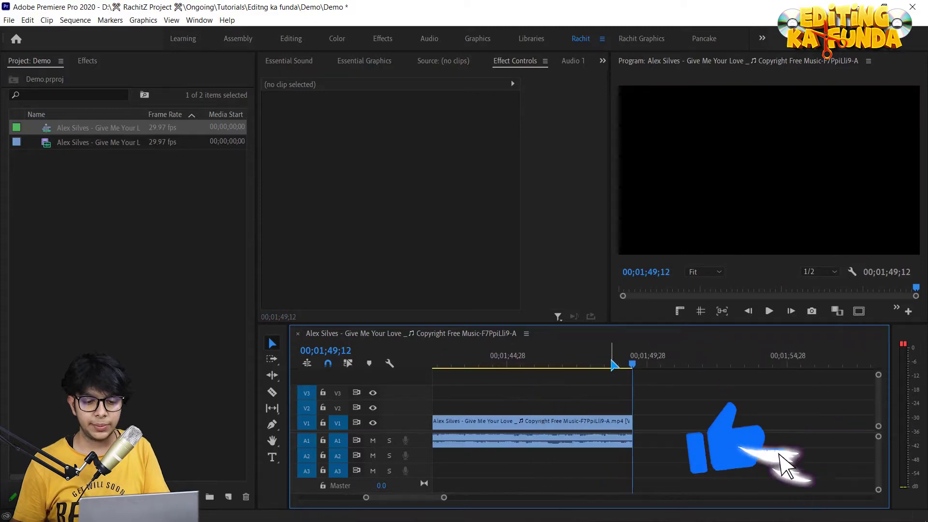
key("shift+k")
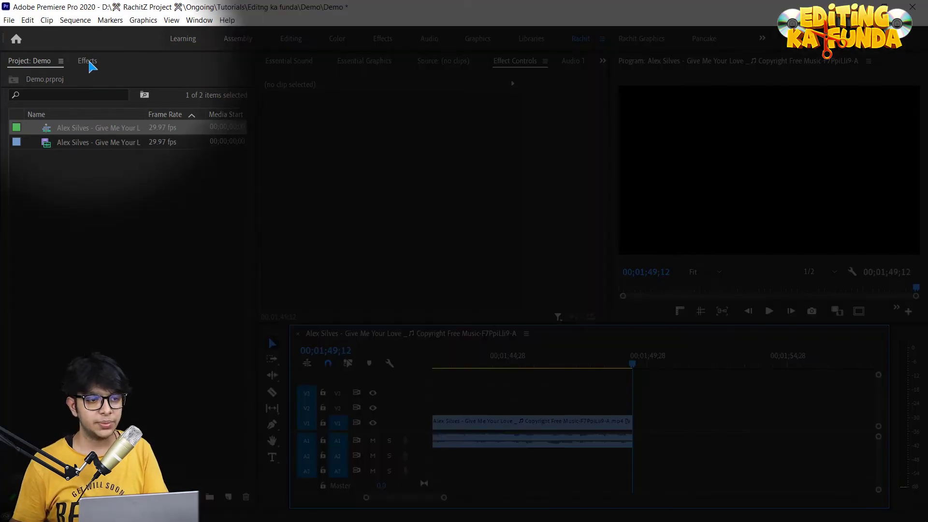
left_click(87, 61)
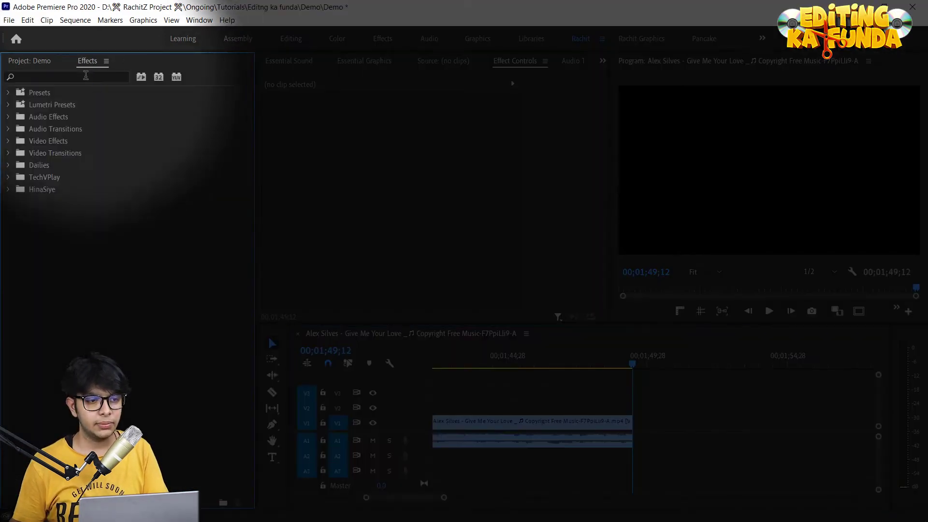
Expand Audio Transitions > Crossfade and compare Constant Gain, Constant Power and Exponential Fade, ending on Constant Power
left_click(7, 129)
left_click(16, 141)
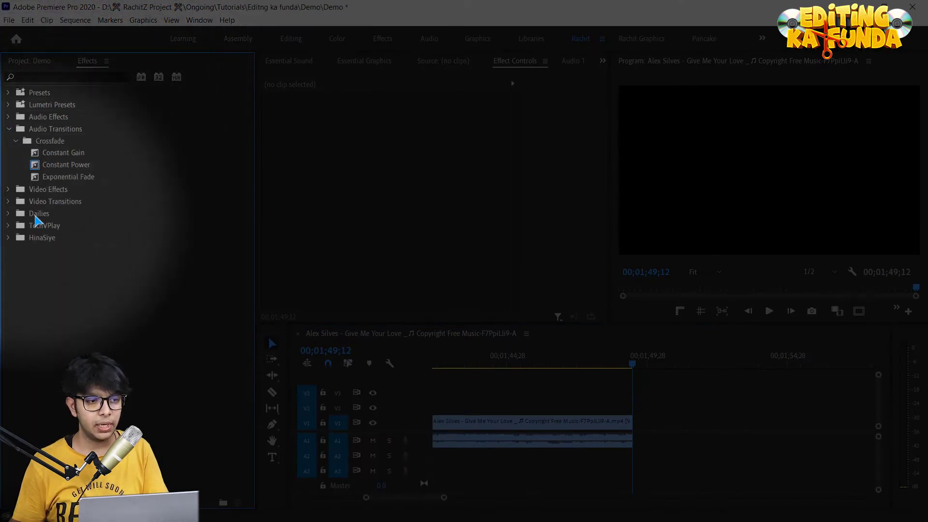
left_click(69, 152)
left_click(77, 164)
left_click(76, 177)
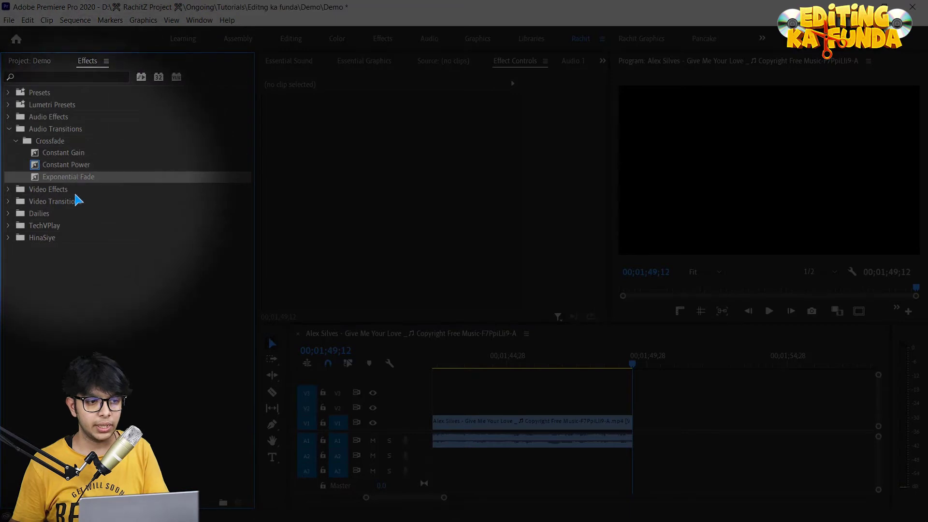
left_click(77, 153)
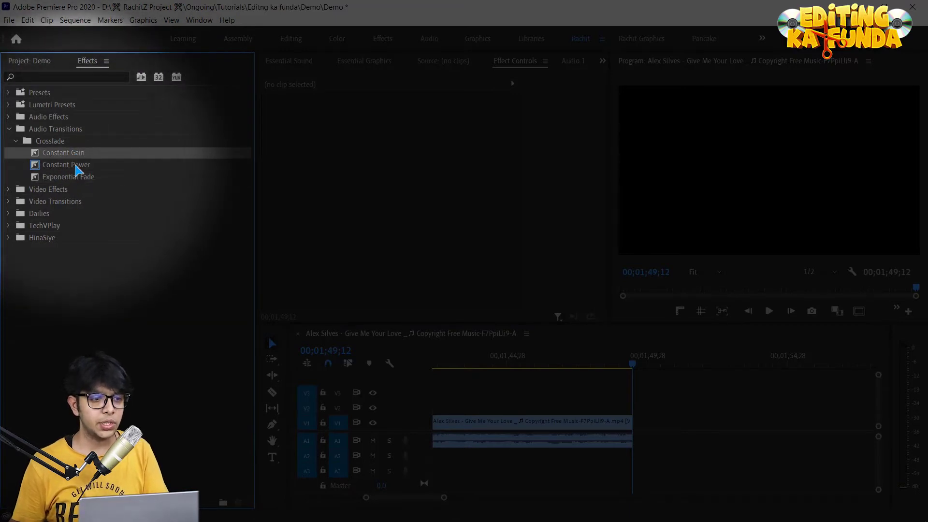
left_click(76, 166)
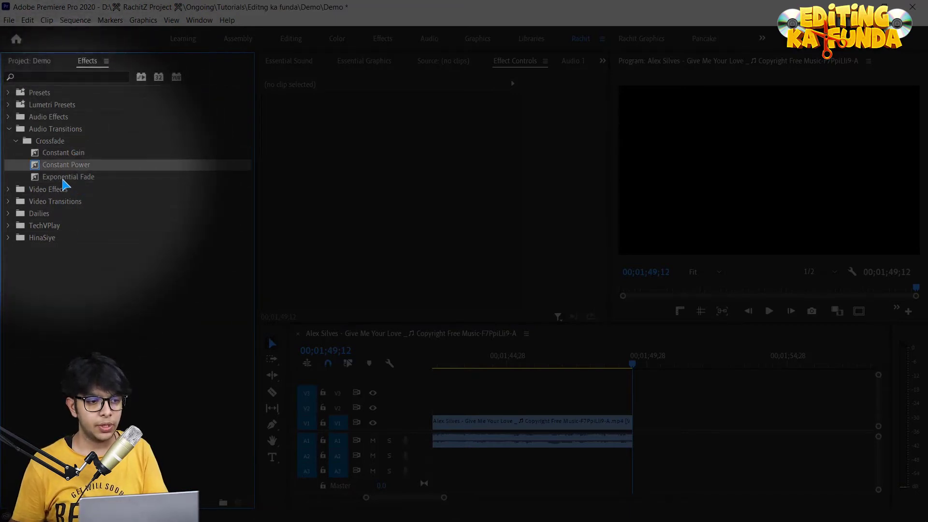
left_click(64, 178)
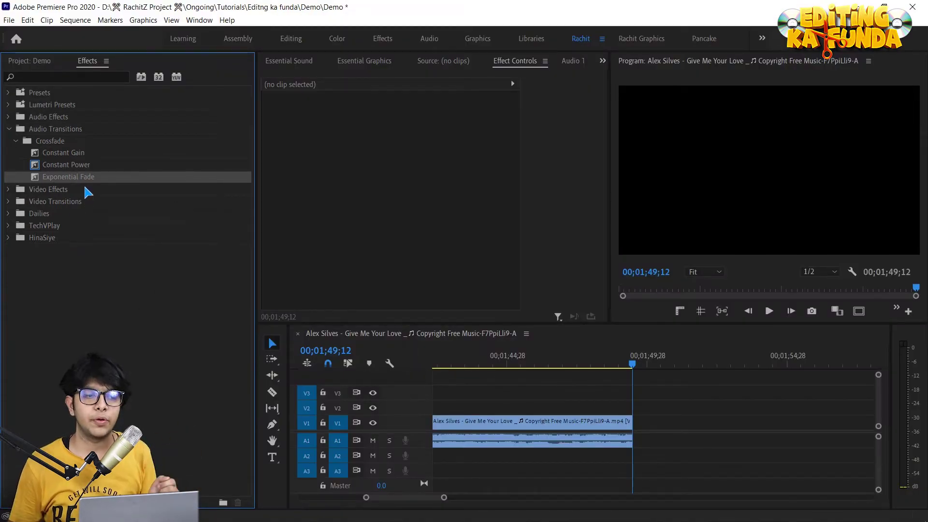
left_click(43, 166)
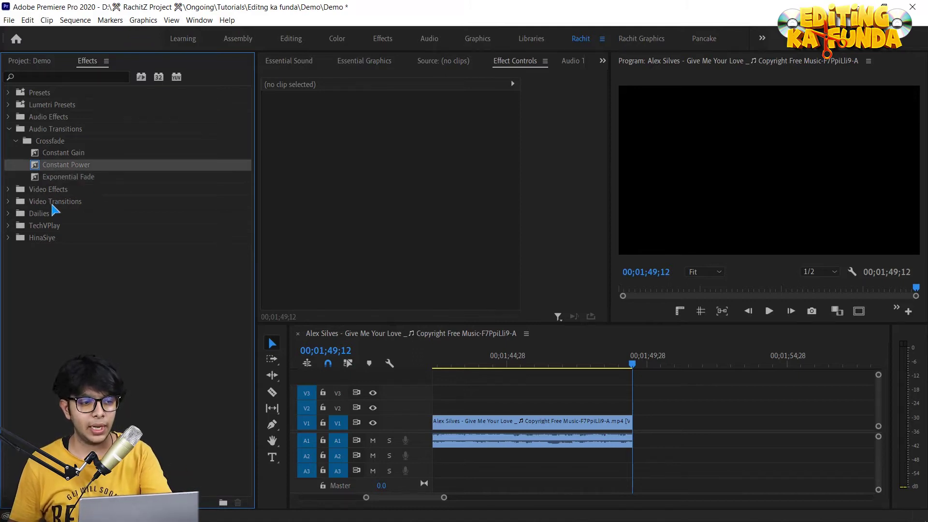
right_click(38, 169)
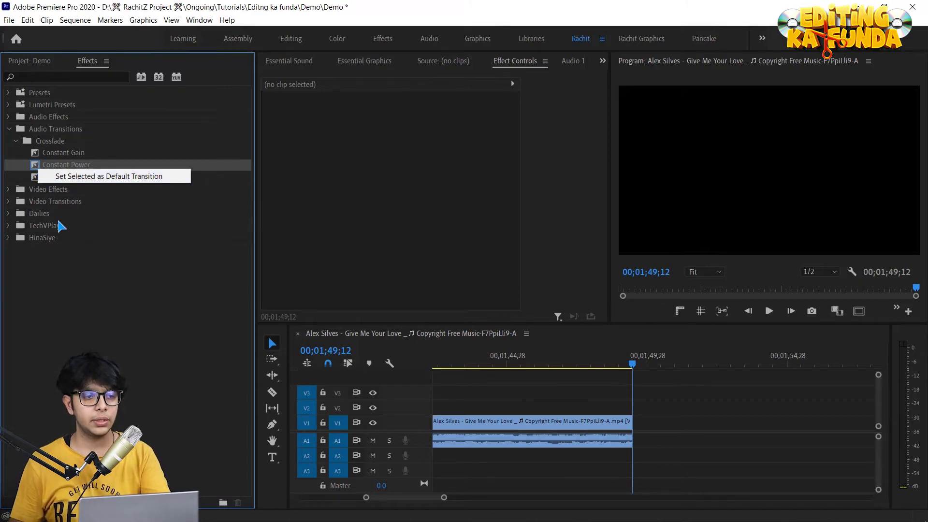
left_click(43, 257)
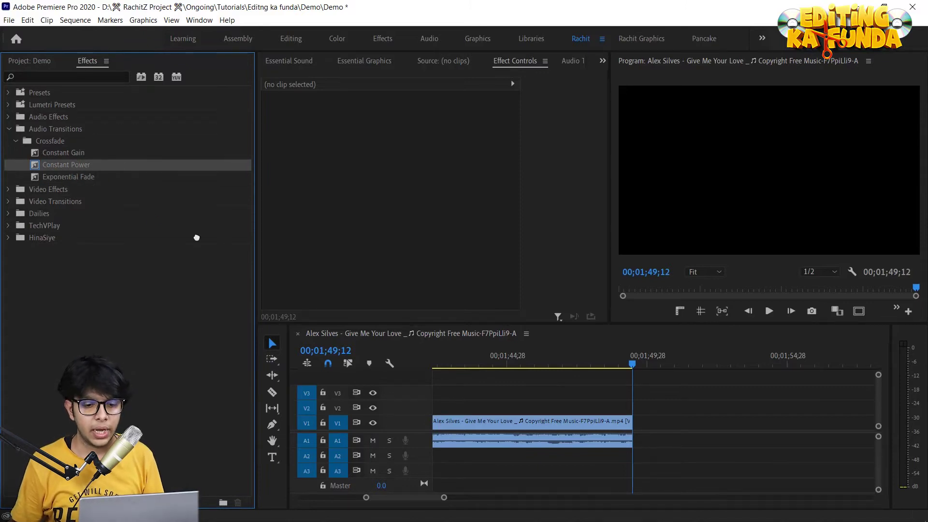
left_click_drag(633, 450, 631, 449)
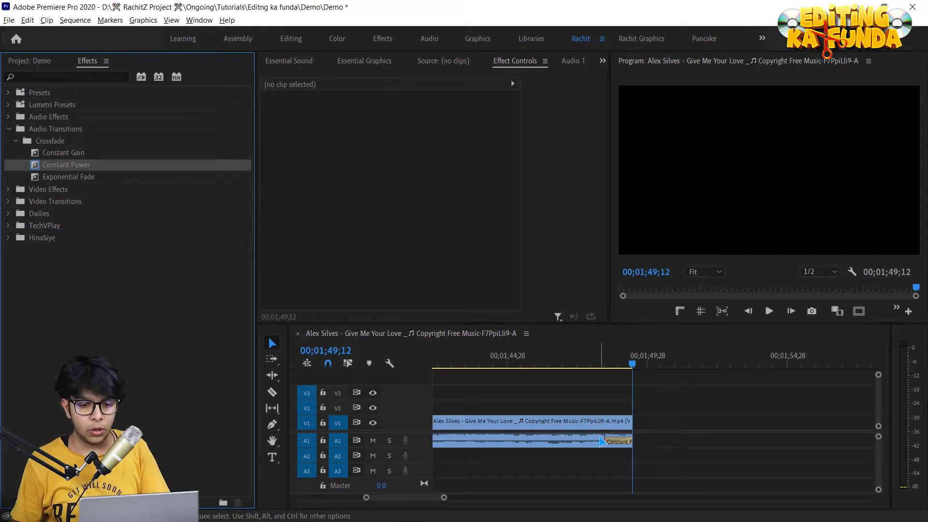
Play the clip's ending from 1;48;03 to hear the current fade-out
scroll(602, 441, "up", 2)
scroll(602, 440, "up", 1)
scroll(601, 441, "up", 1)
scroll(602, 441, "up", 1)
scroll(600, 441, "up", 1)
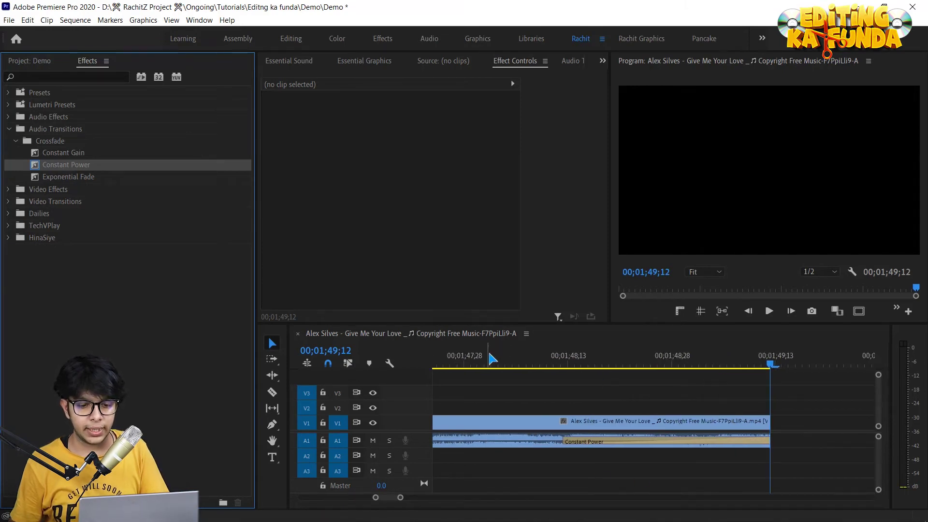
left_click(502, 359)
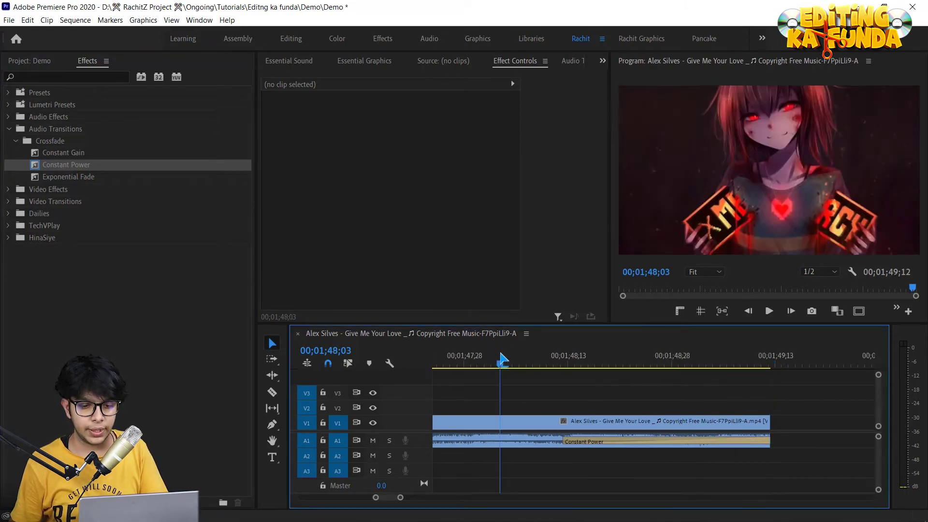
key("space")
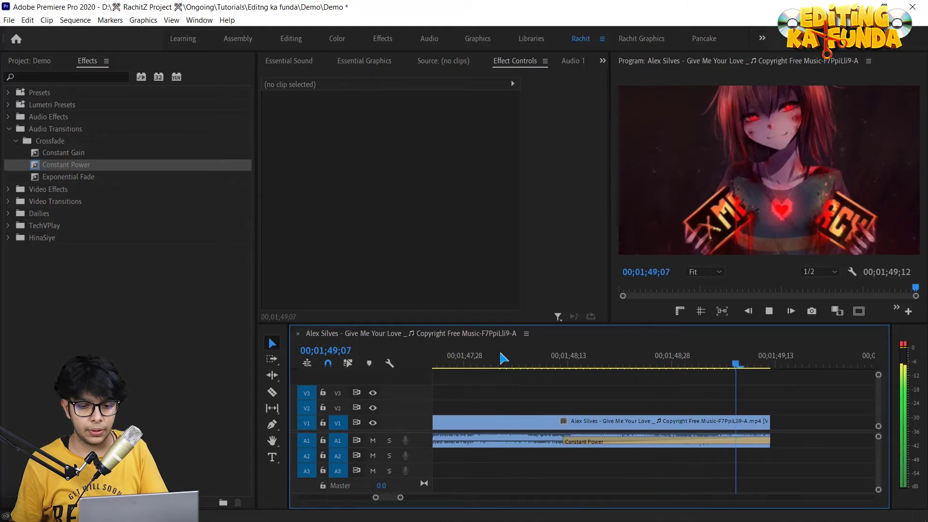
Drag the fade-out's left edge to lengthen the Constant Power fade-out to 00;00;01;25
left_click(502, 359)
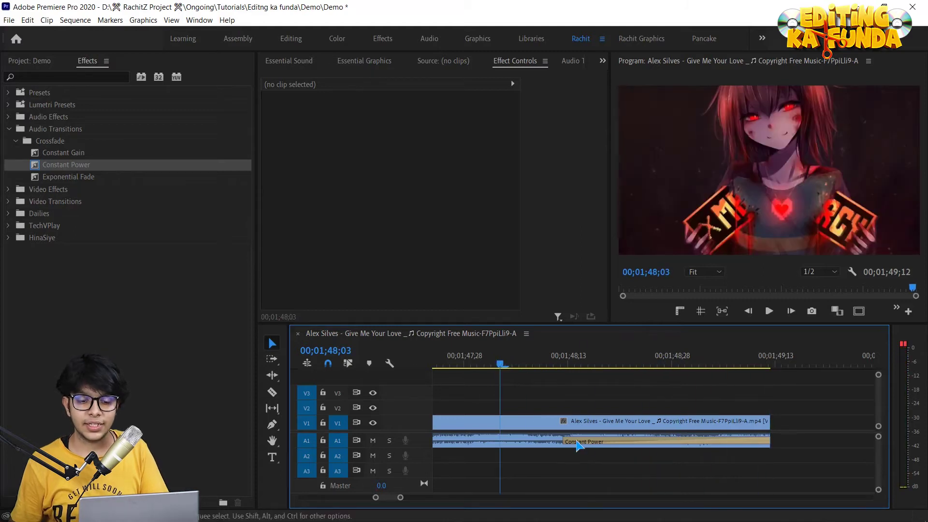
key("minus")
key("minus")
key("minus")
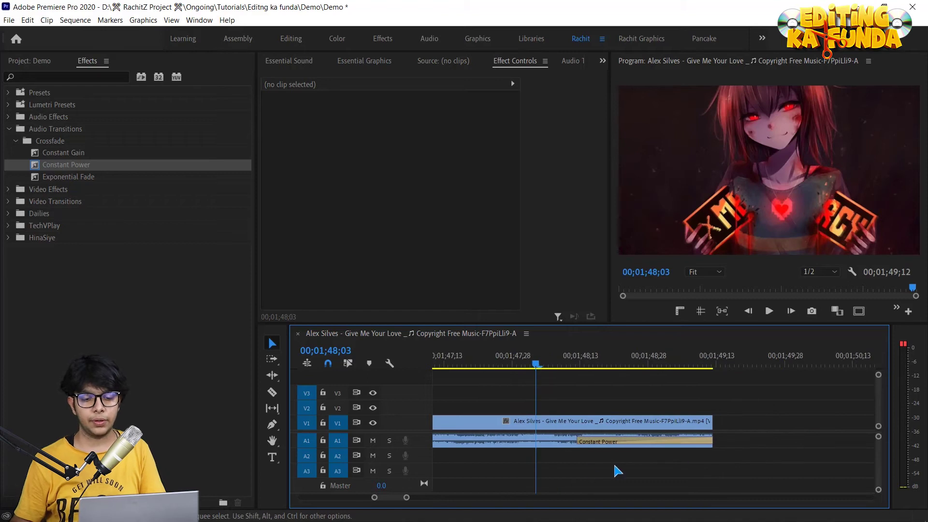
left_click_drag(582, 441, 517, 442)
left_click(486, 363)
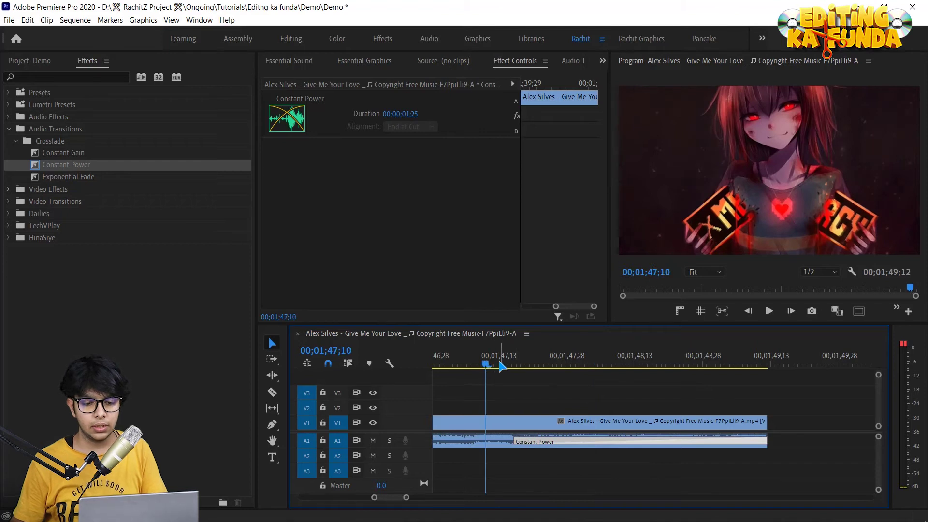
Play the fade, then set the Constant Power fade-out duration to 10 seconds (00;00;10;24)
key("space")
key("space")
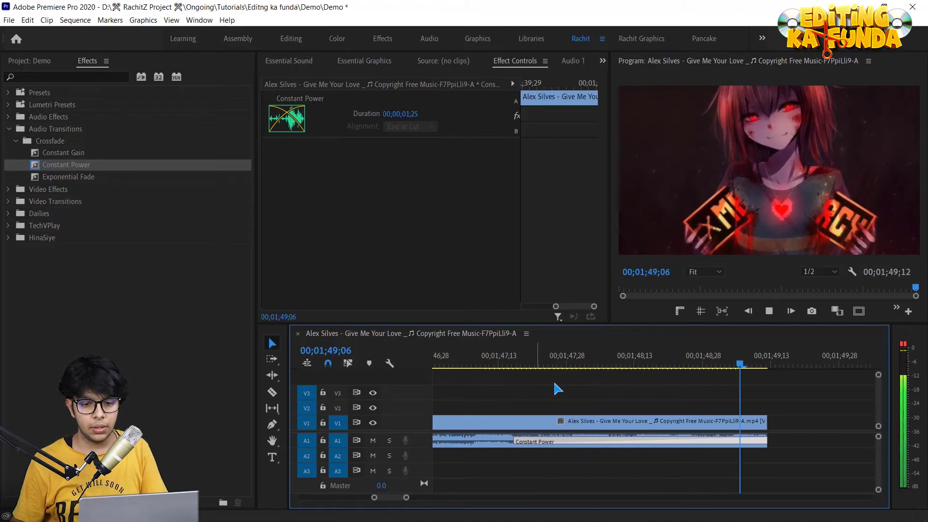
double_click(597, 444)
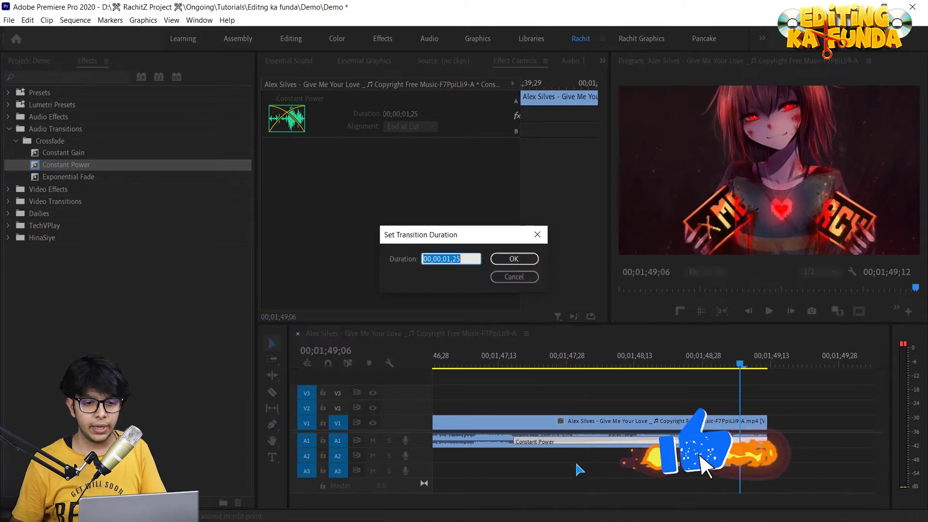
left_click(449, 260)
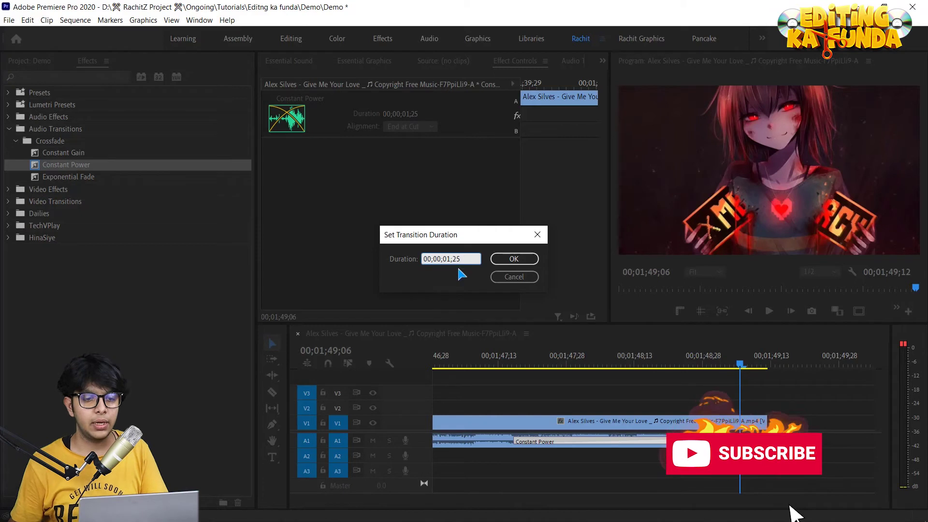
double_click(445, 259)
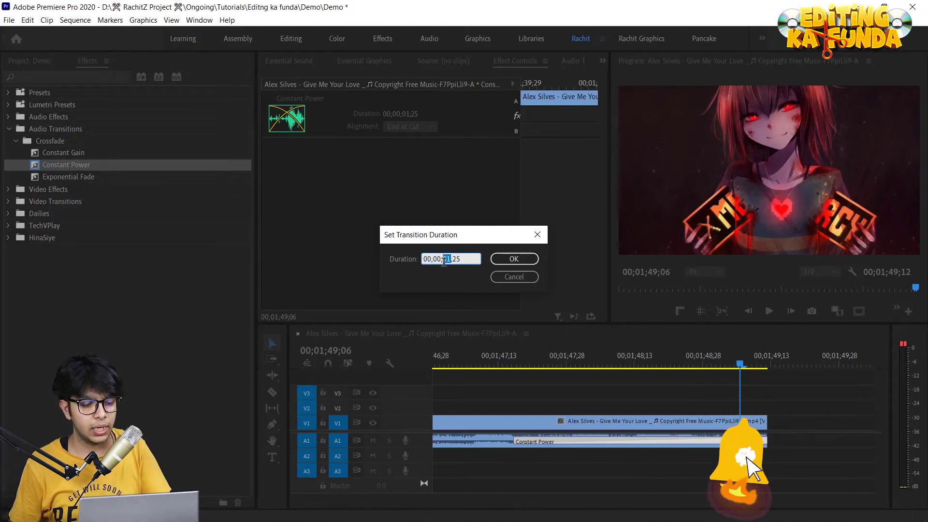
type("10")
left_click(513, 259)
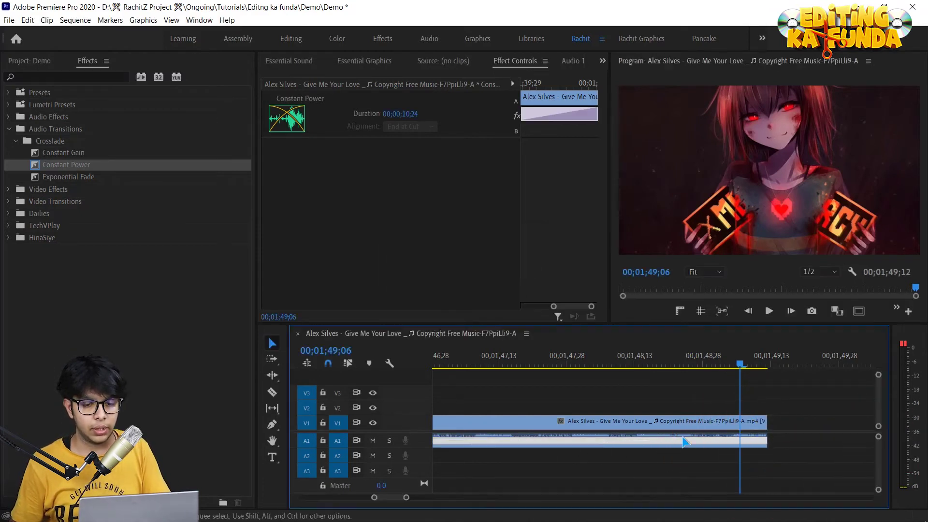
Stretch the Constant Power fade-out further to 00;00;17;04
left_click_drag(401, 497, 396, 497)
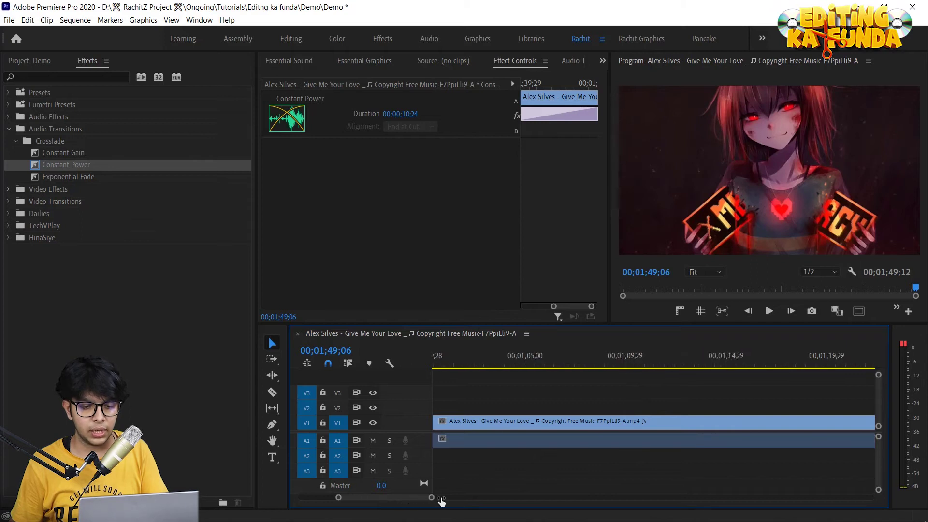
left_click_drag(400, 497, 565, 497)
key("equal")
key("equal")
left_click_drag(635, 441, 567, 441)
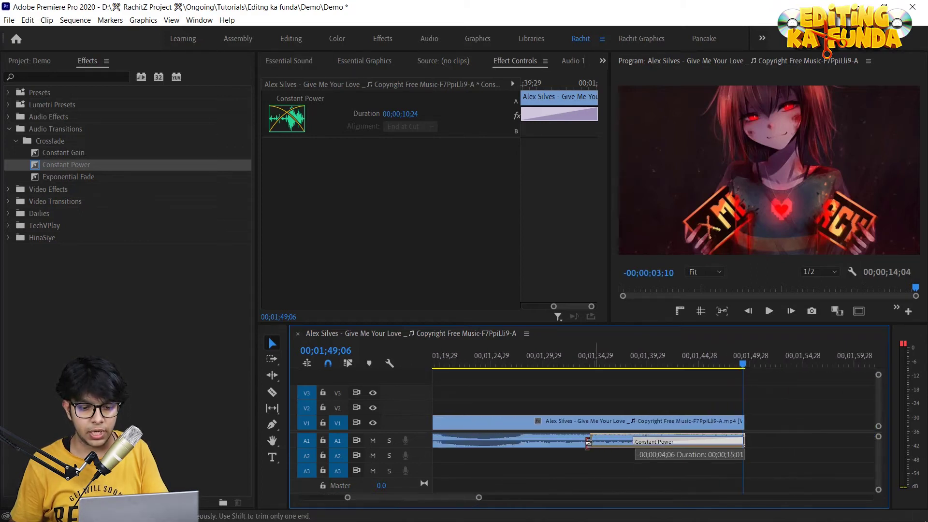
Add a 00;00;00;29 Constant Power fade-in at the start of the audio clip
key("minus")
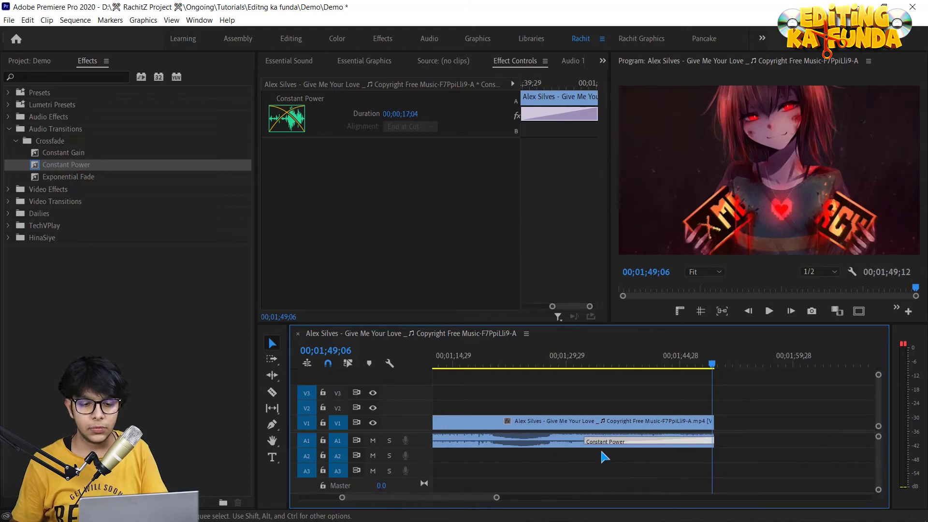
key("minus")
key("minus")
key("minus")
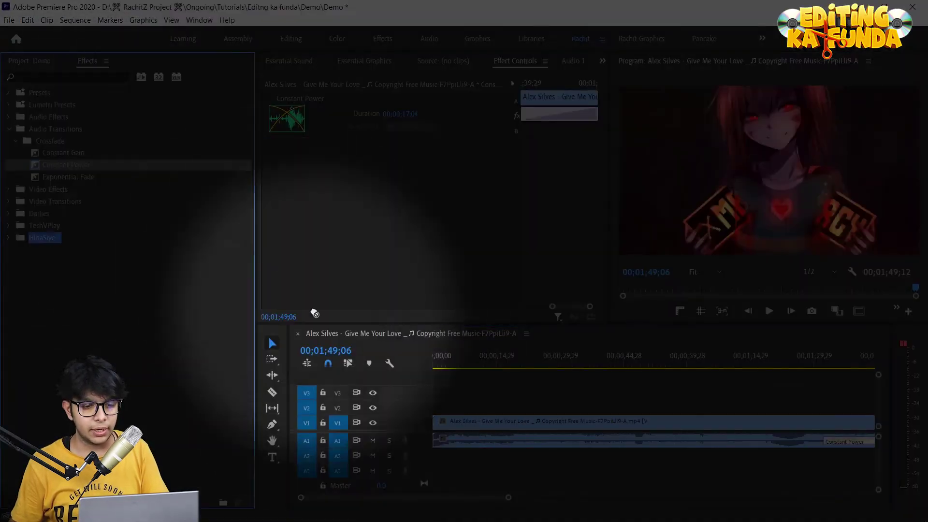
left_click_drag(314, 314, 437, 442)
Zoom in and select the new fade-in at the clip start to check its length
key("equal")
key("equal")
left_click(437, 442)
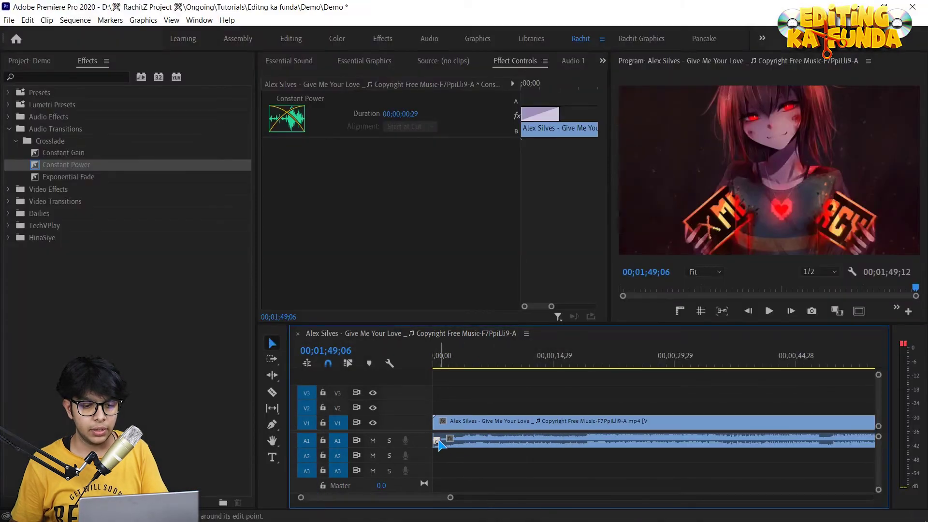
left_click(452, 442)
left_click(449, 450)
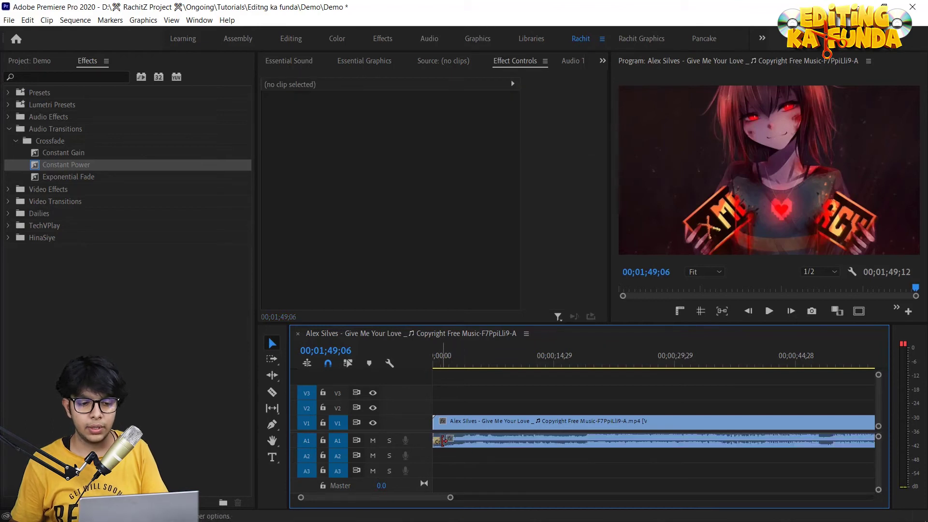
left_click(437, 442)
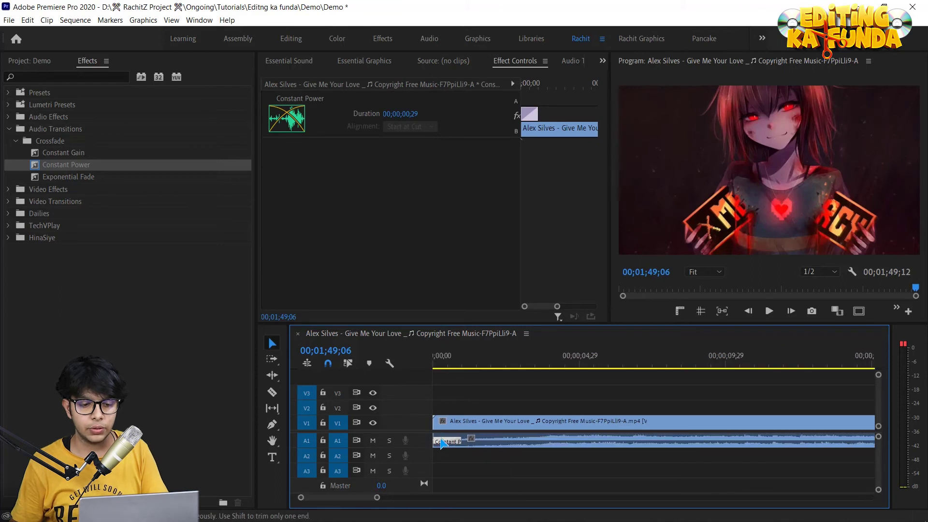
Stretch the Constant Power fade-in to about 00;00;03;23
scroll(440, 443, "up", 5)
scroll(441, 444, "up", 2)
left_click_drag(570, 438, 640, 450)
scroll(618, 445, "down", 7)
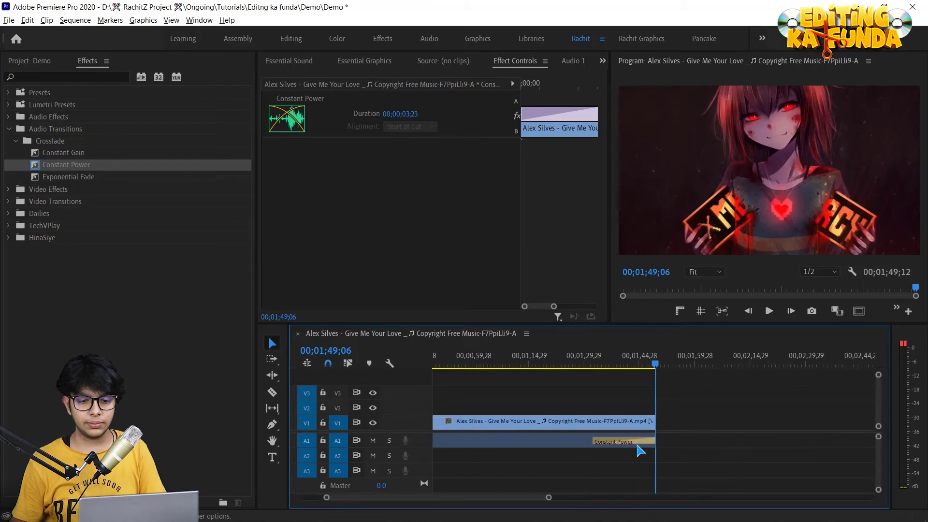
scroll(642, 450, "up", 2)
Delete the long Constant Power fade-out at the end of the audio clip
left_click(646, 441)
key("Delete")
scroll(662, 454, "up", 2)
scroll(665, 455, "up", 2)
scroll(696, 442, "up", 2)
scroll(689, 450, "up", 2)
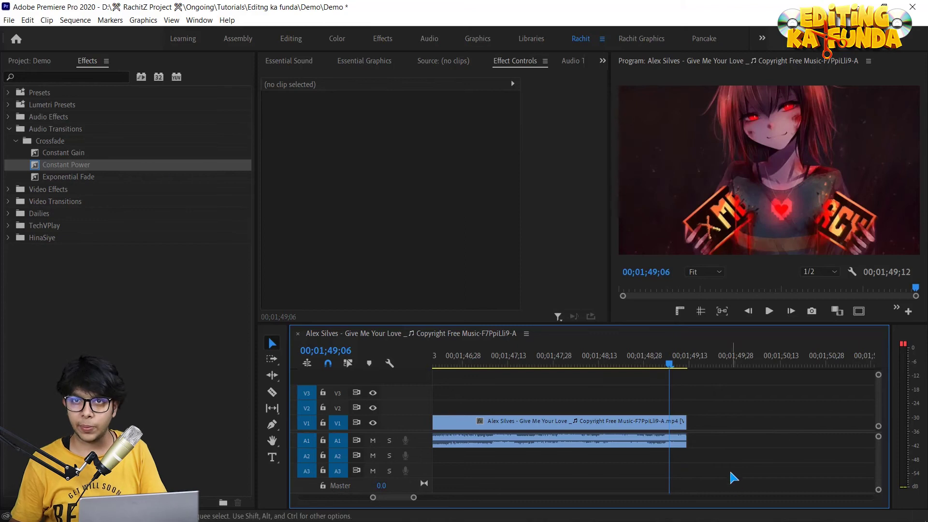
Select only the A1 audio and apply the default Constant Power transition with Shift+D for a new fade-out
key("alt")
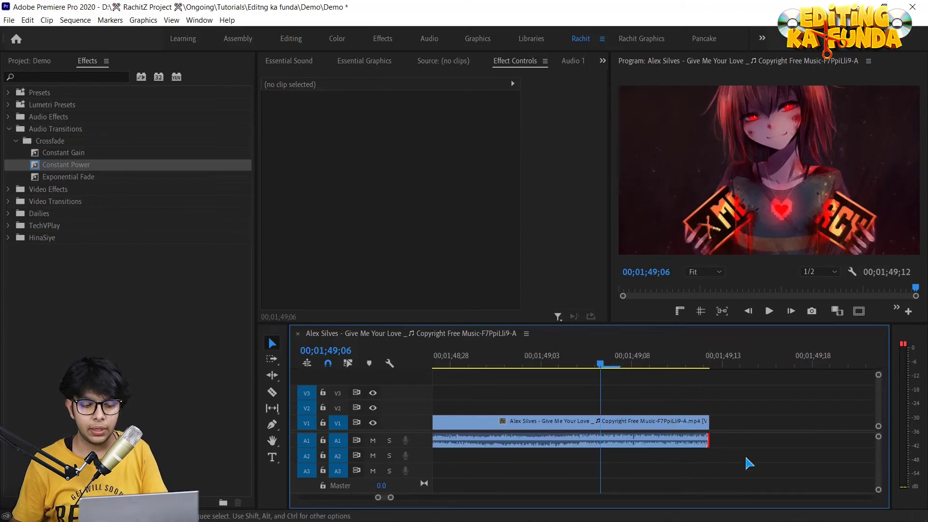
left_click(678, 444)
key("shift+d")
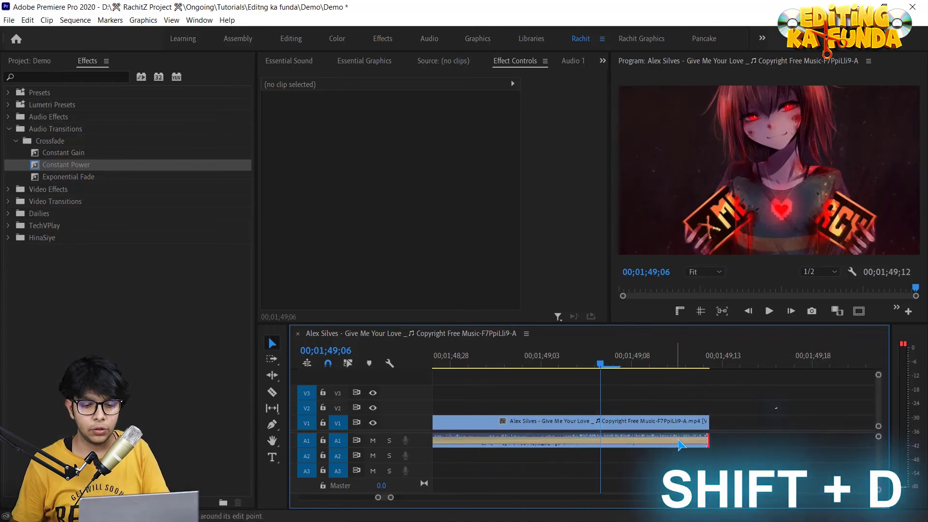
scroll(679, 444, "down", 3, "alt")
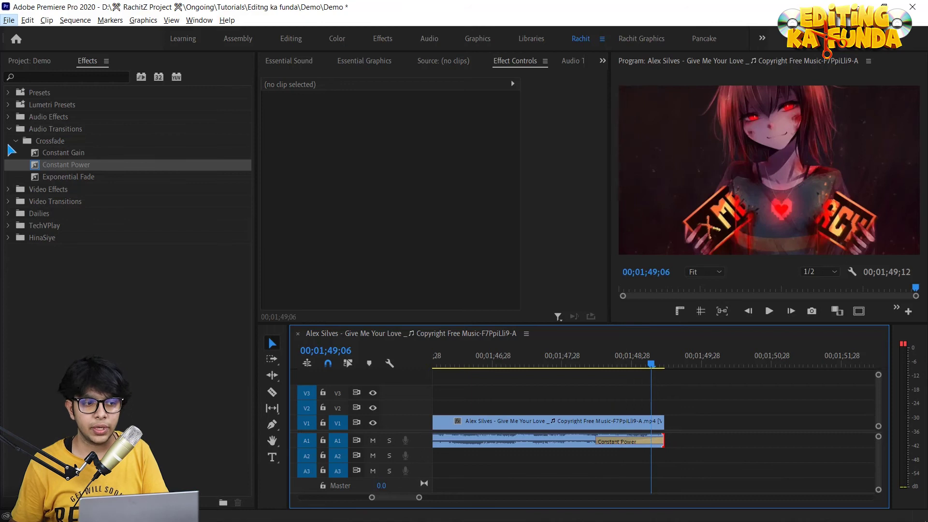
scroll(527, 416, "up", 3)
scroll(517, 419, "down", 2, "alt")
scroll(504, 422, "up", 5)
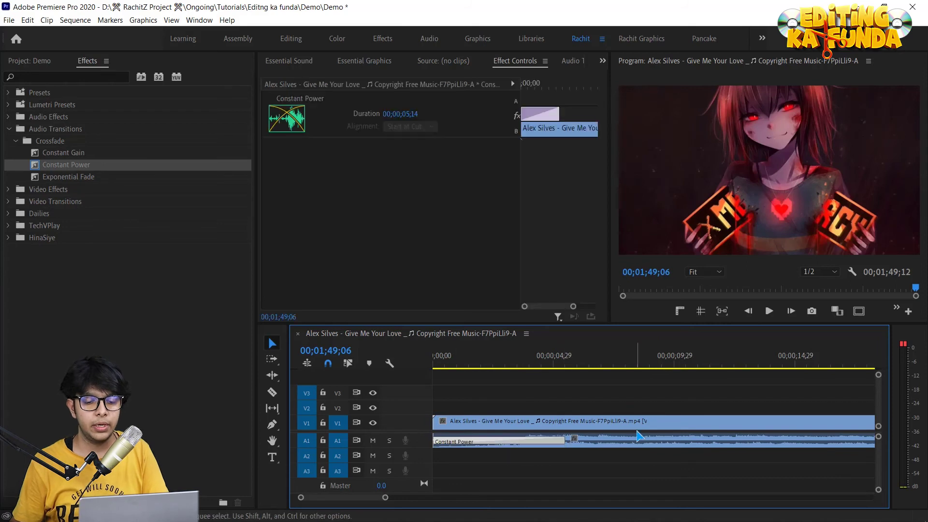
scroll(638, 430, "down", 5, "alt")
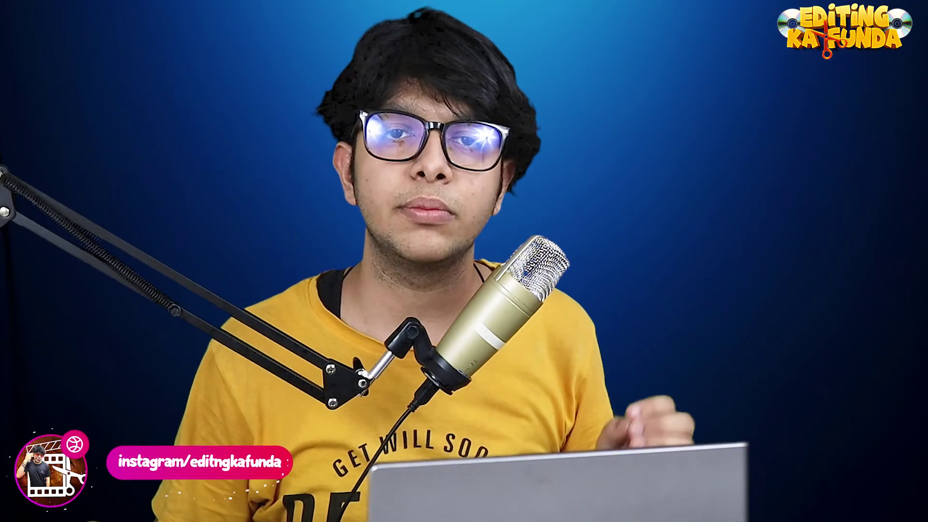